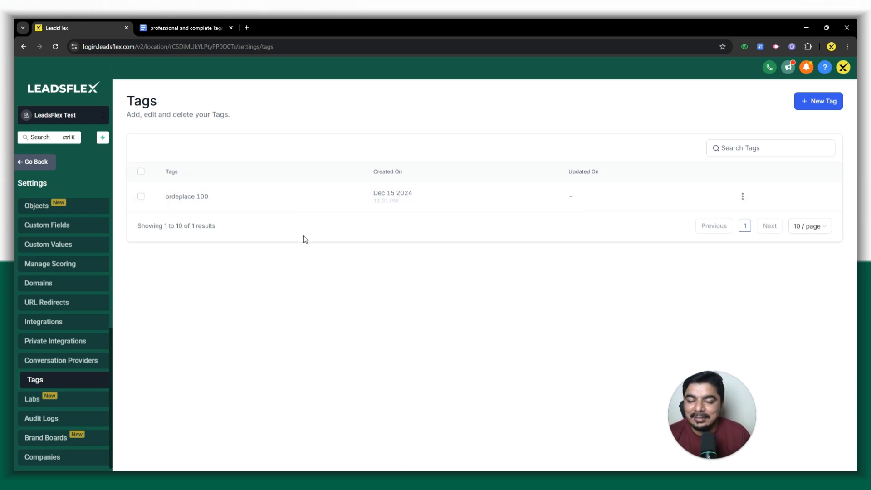
Switch to the "professional and complete Tags table" Google Docs document and review its category list from Automation Tags to Booking Flow.
click(191, 28)
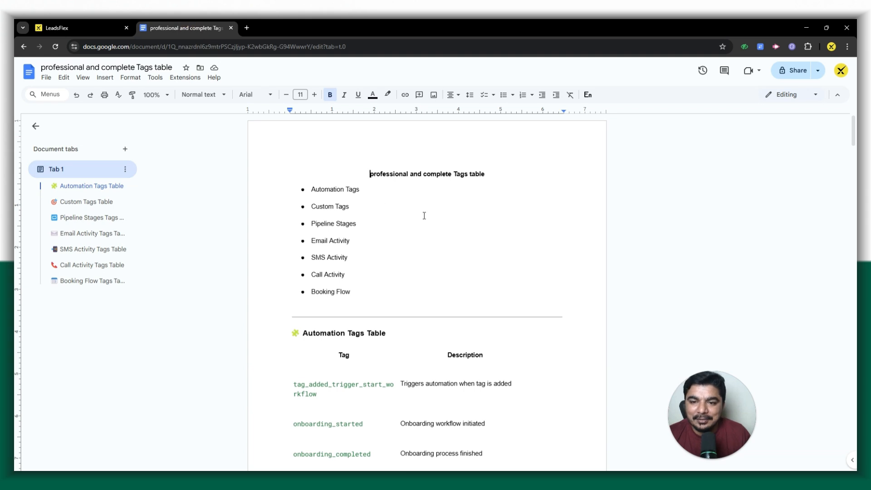
scroll(426, 217, down, 1)
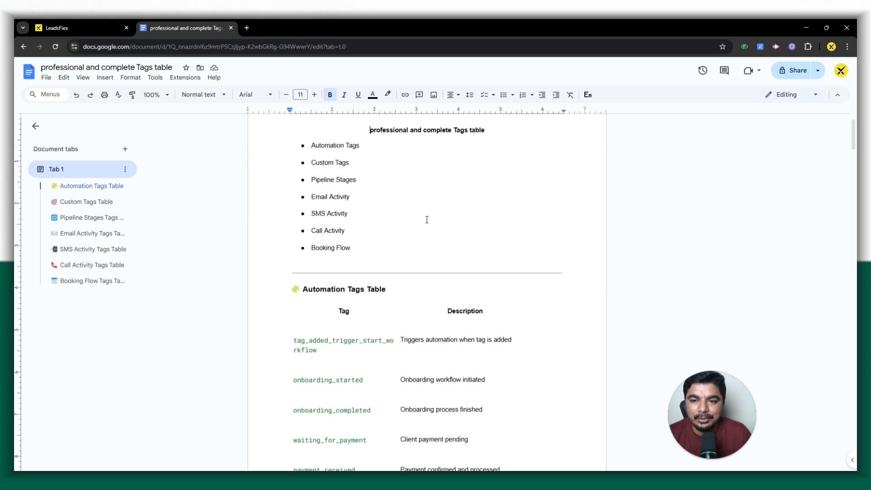
scroll(427, 220, up, 1)
click(364, 226)
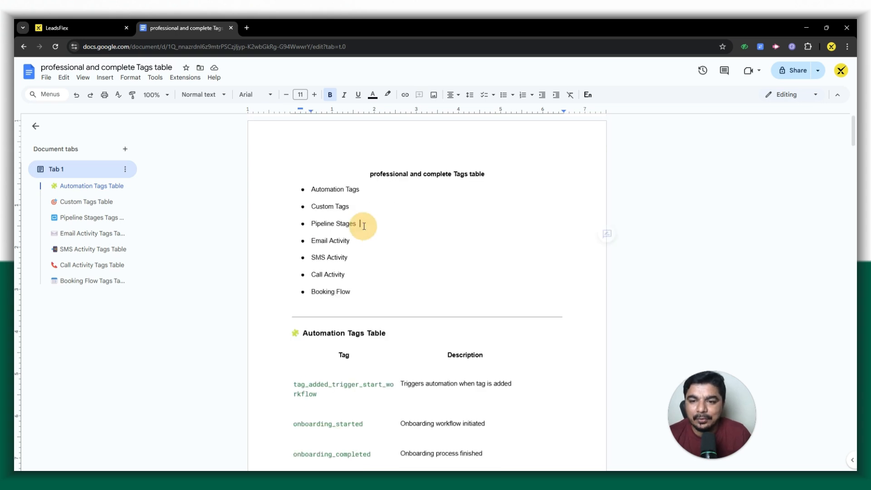
drag(361, 189, 301, 190)
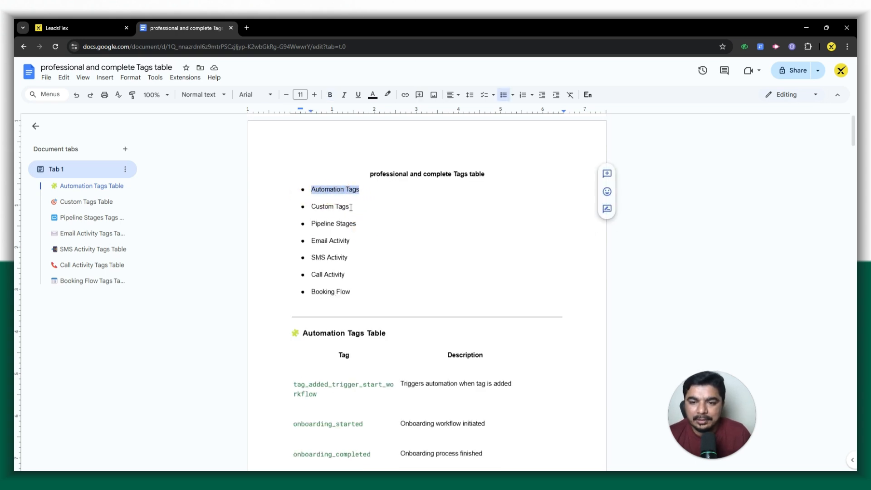
drag(351, 208, 312, 242)
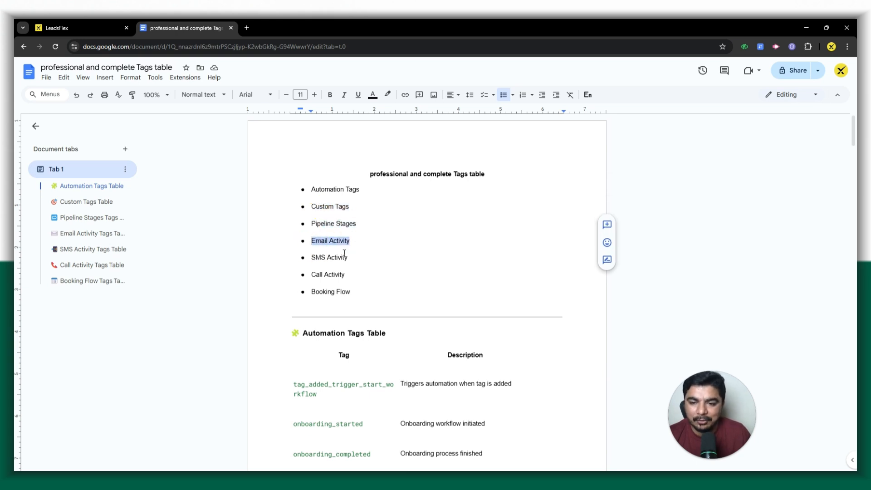
double_click(323, 259)
triple_click(330, 275)
double_click(325, 292)
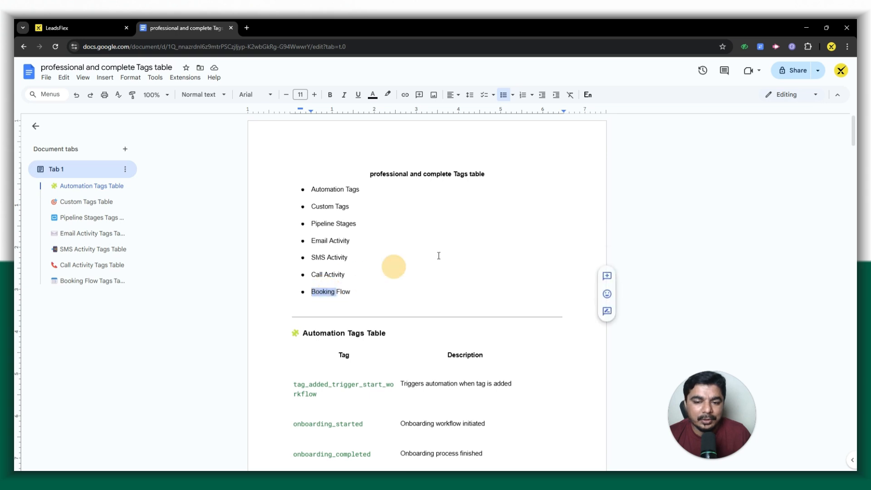
Examine the Automation Tags Table's heading, Tag column and its first entry, tag_added_trigger_start_workflow.
scroll(496, 238, down, 2)
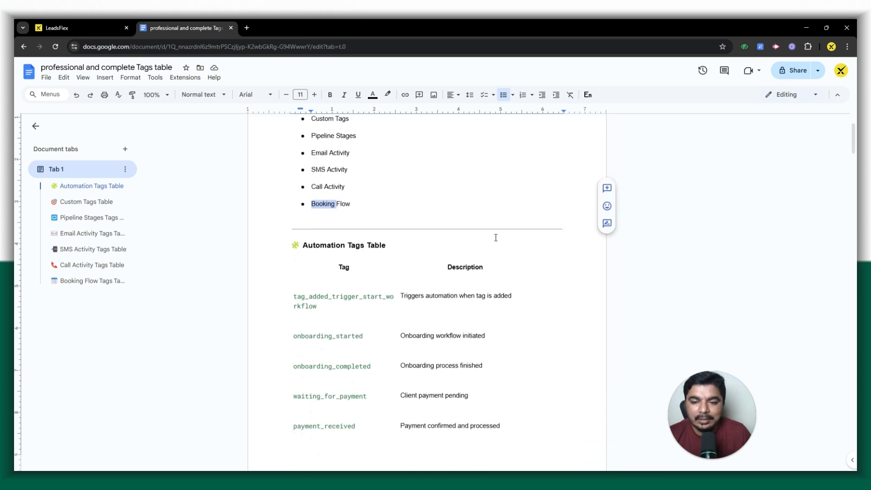
drag(299, 247, 386, 250)
double_click(343, 267)
scroll(465, 206, down, 1)
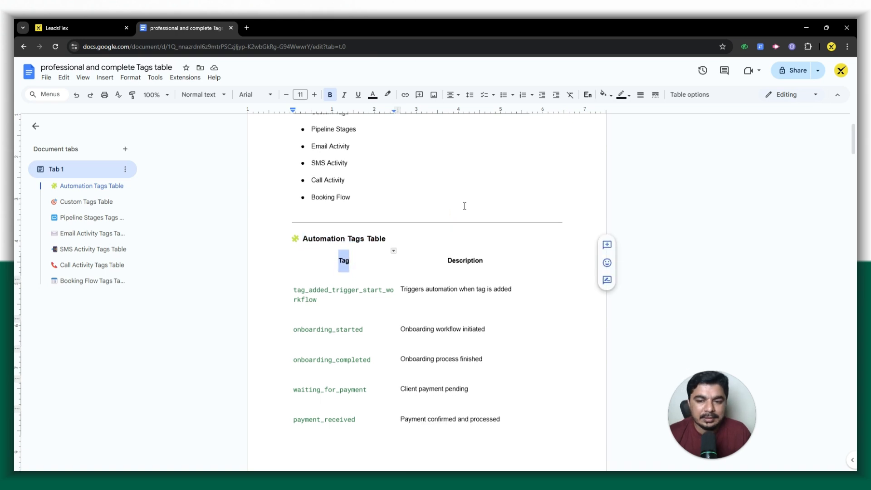
scroll(465, 206, down, 2)
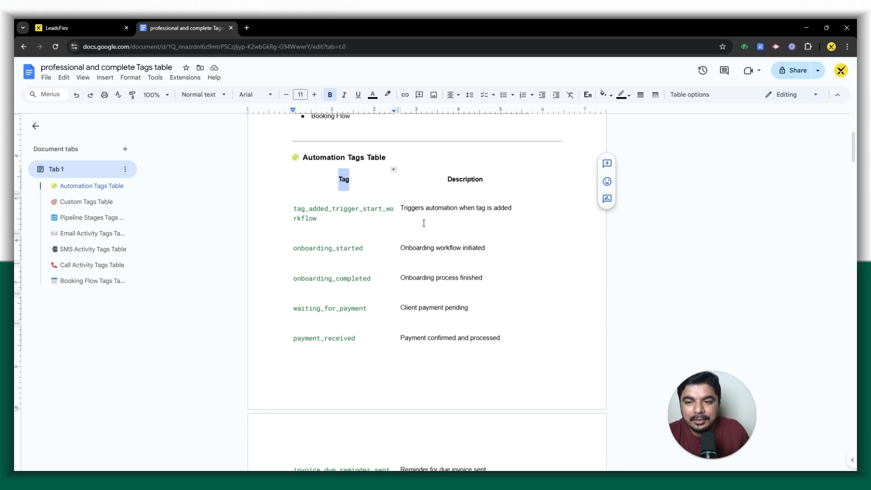
mouse_move(302, 214)
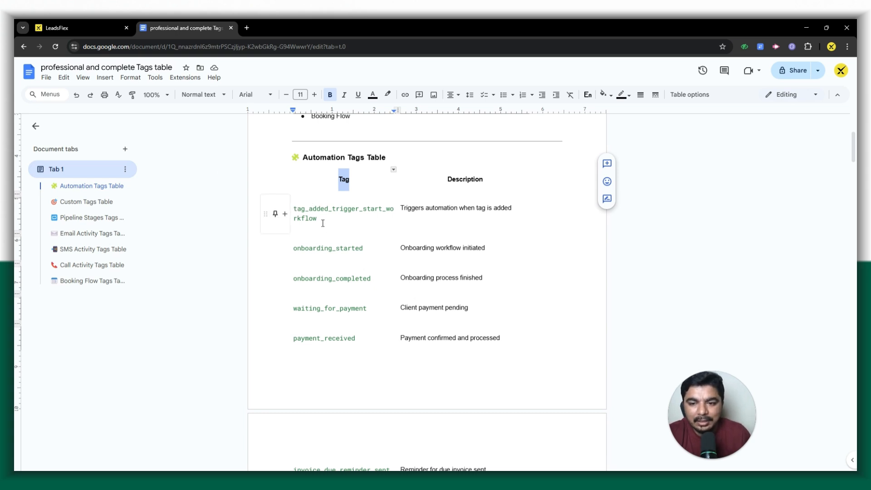
drag(323, 224, 292, 210)
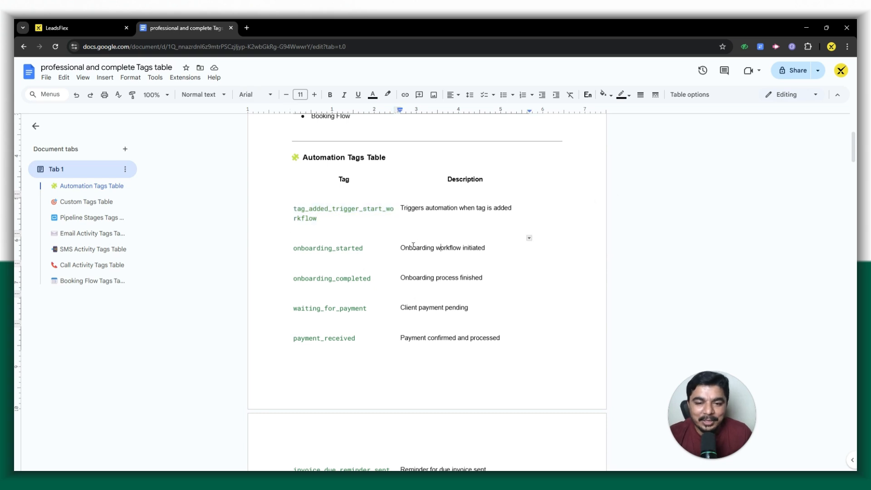
Review the onboarding_started, onboarding_completed, waiting_for_payment and payment_received rows, highlighting each tag name.
drag(413, 248, 484, 248)
drag(377, 248, 289, 248)
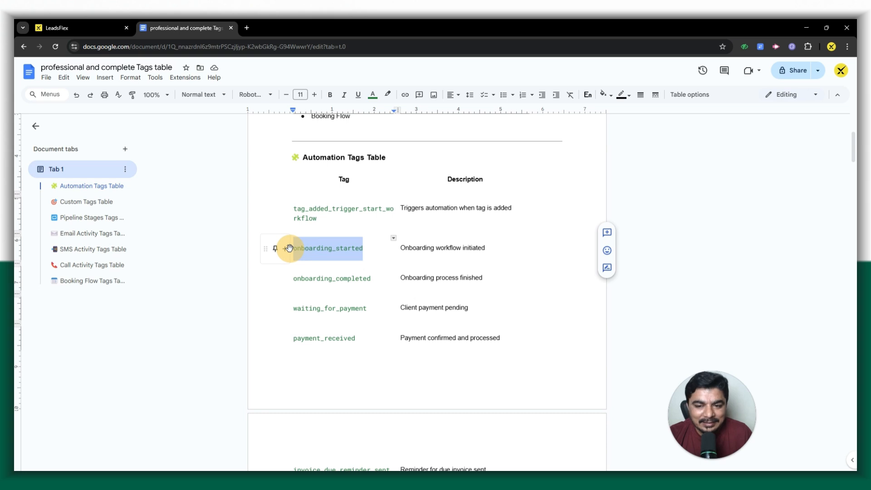
click(405, 278)
drag(419, 280, 490, 279)
drag(373, 275, 294, 276)
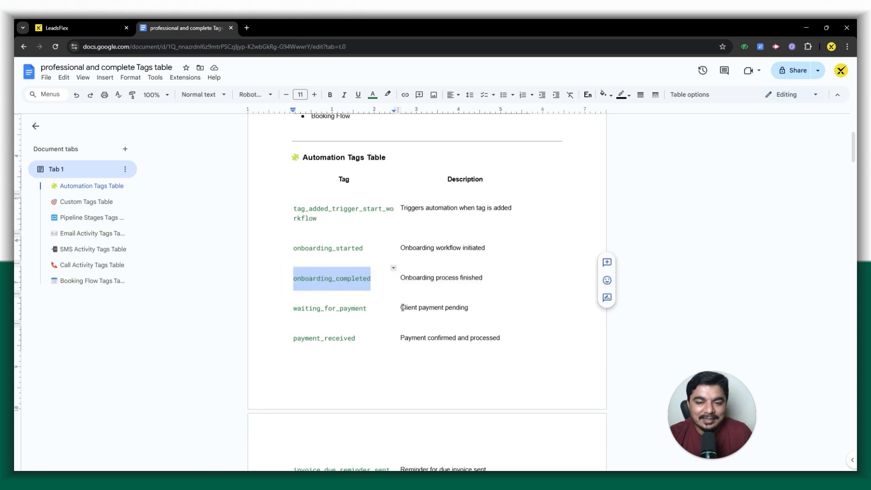
drag(400, 307, 481, 306)
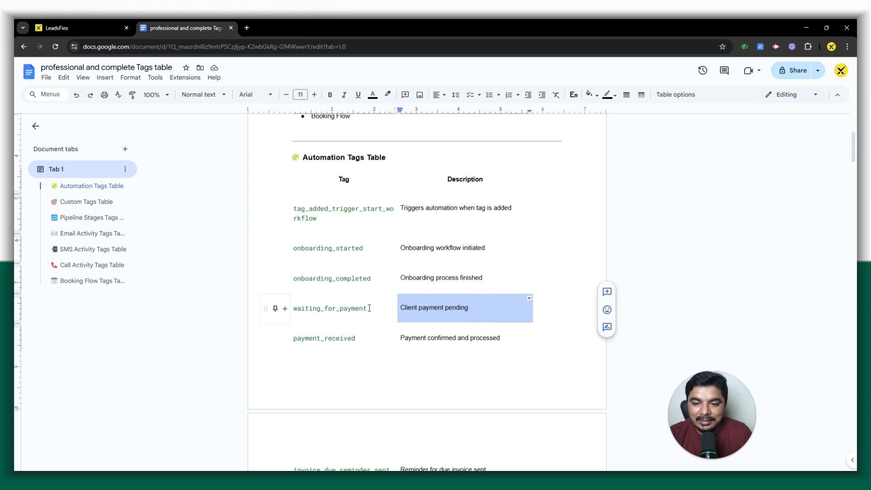
drag(368, 308, 299, 310)
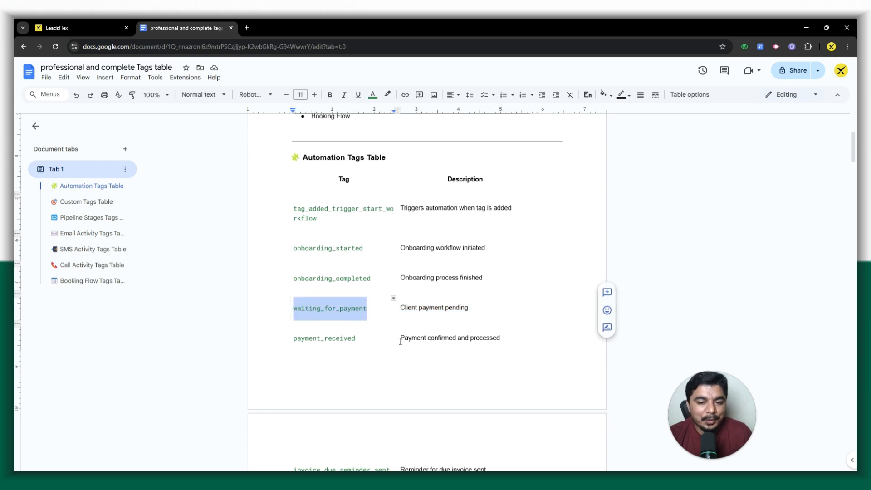
drag(363, 339, 286, 339)
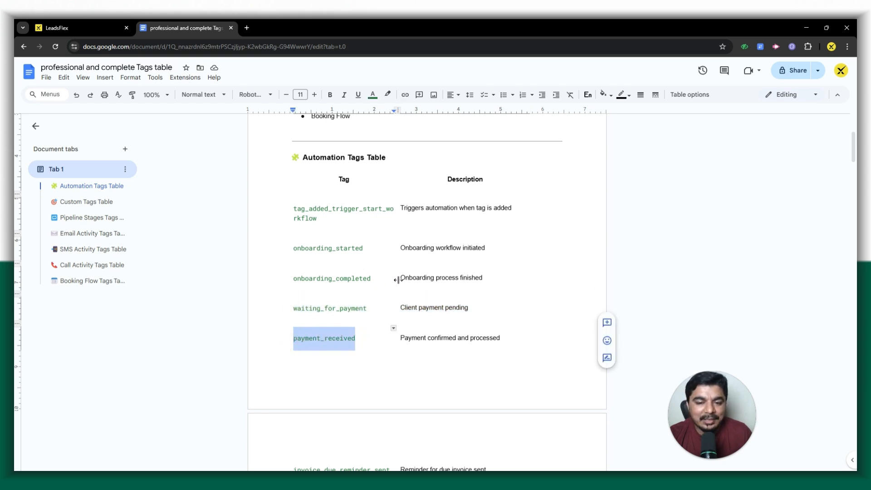
Review the rest of the Automation Tags Table, from invoice_due_reminder_sent through workflow_paused.
scroll(399, 279, down, 4)
scroll(399, 278, down, 2)
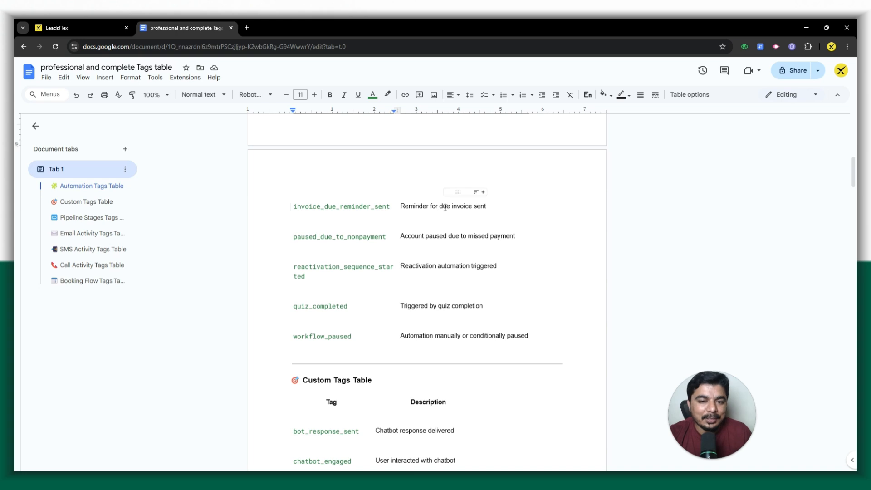
click(386, 207)
drag(390, 207, 290, 207)
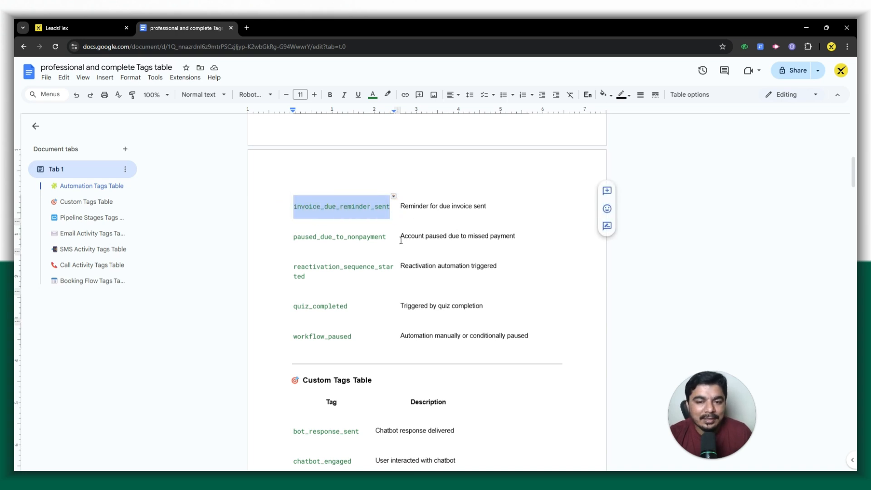
click(521, 233)
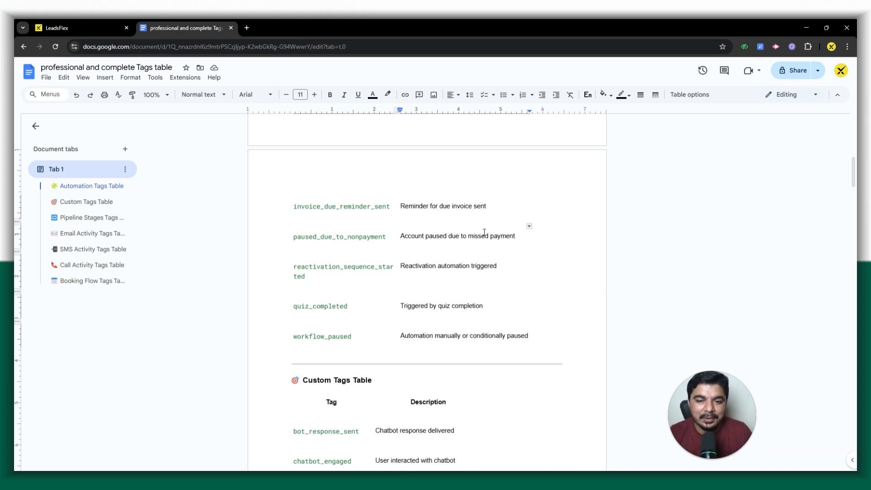
drag(387, 241, 282, 234)
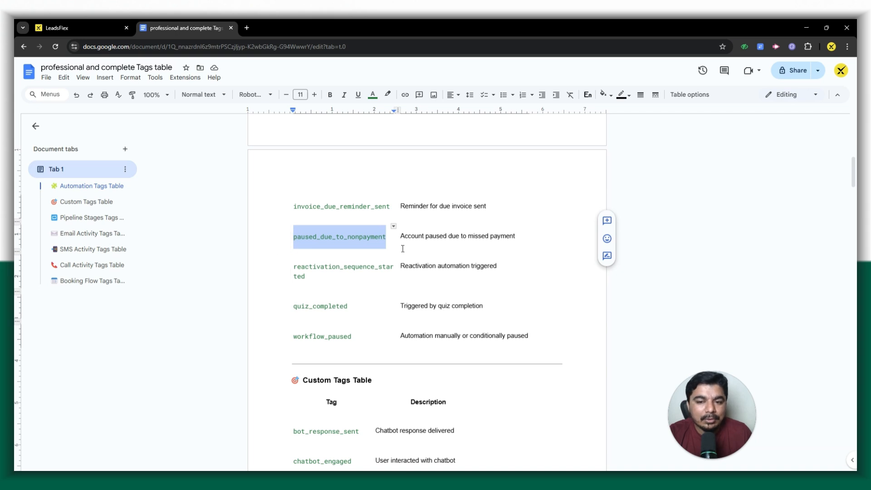
drag(401, 267, 534, 261)
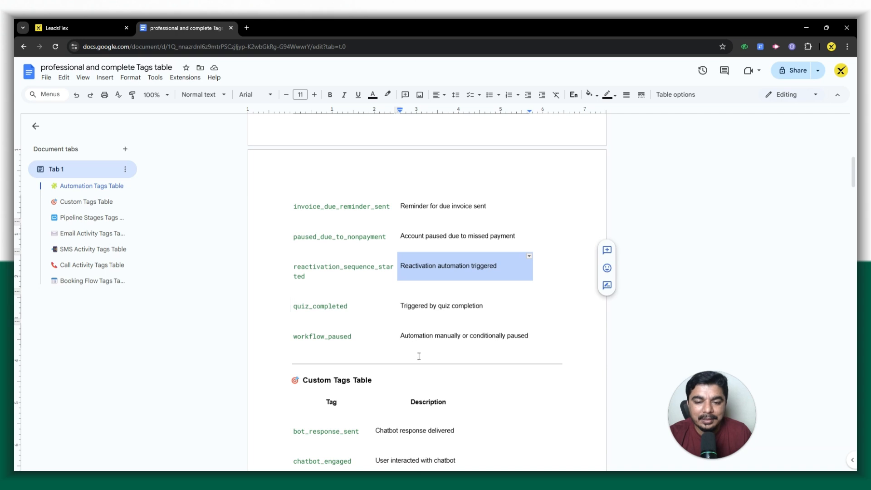
drag(419, 356, 482, 349)
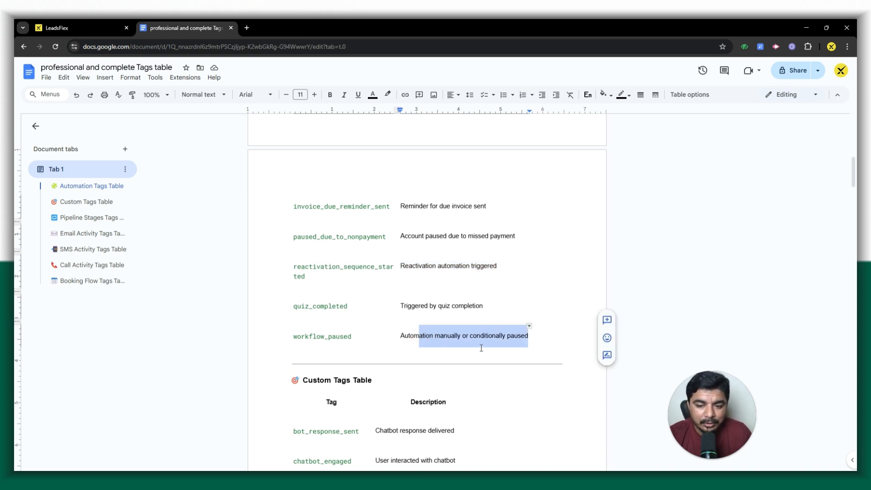
drag(355, 344, 301, 345)
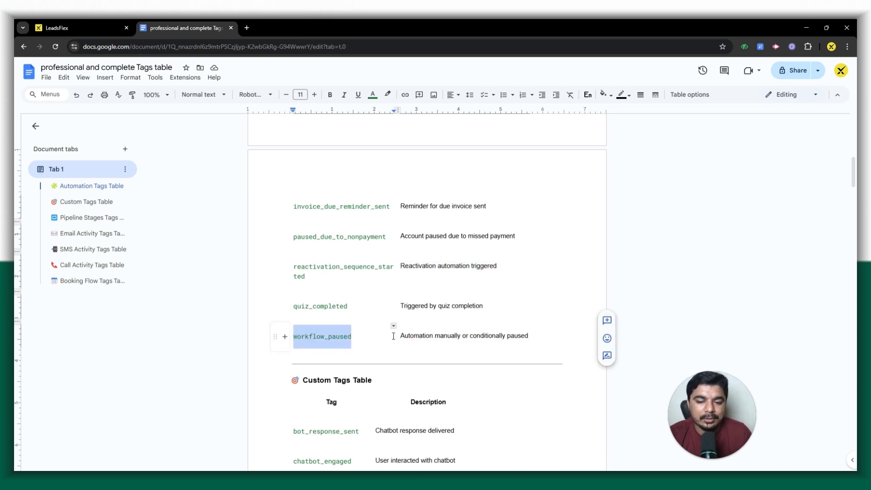
Read through the Custom Tags Table, from its heading through downloaded_lead_magnet and joined_whatsapp_group to support_needed.
scroll(394, 335, down, 4)
drag(301, 205, 384, 202)
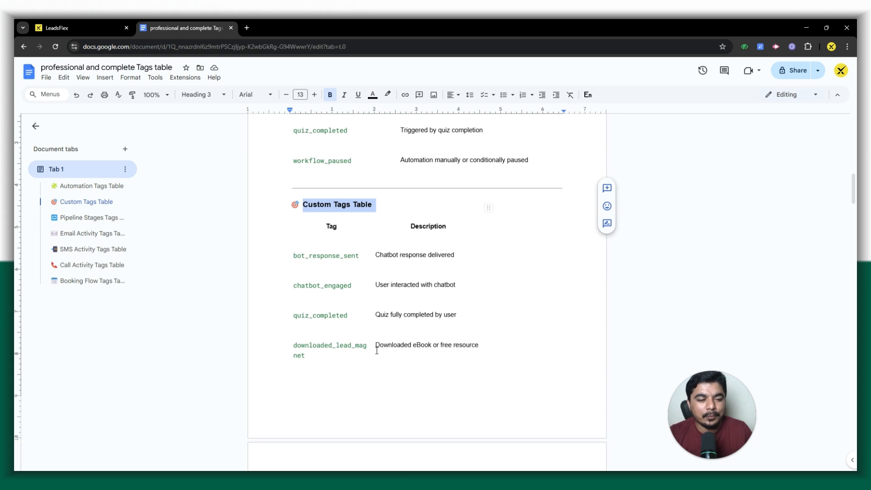
drag(331, 352, 288, 354)
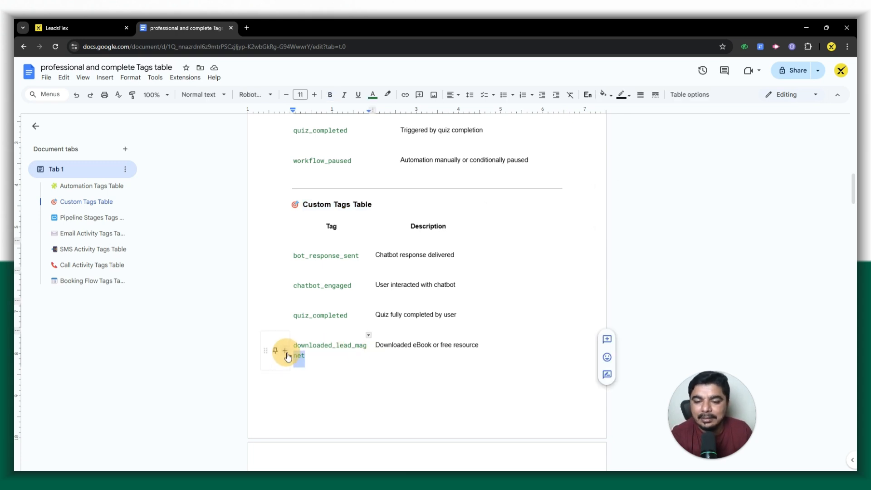
scroll(387, 344, down, 5)
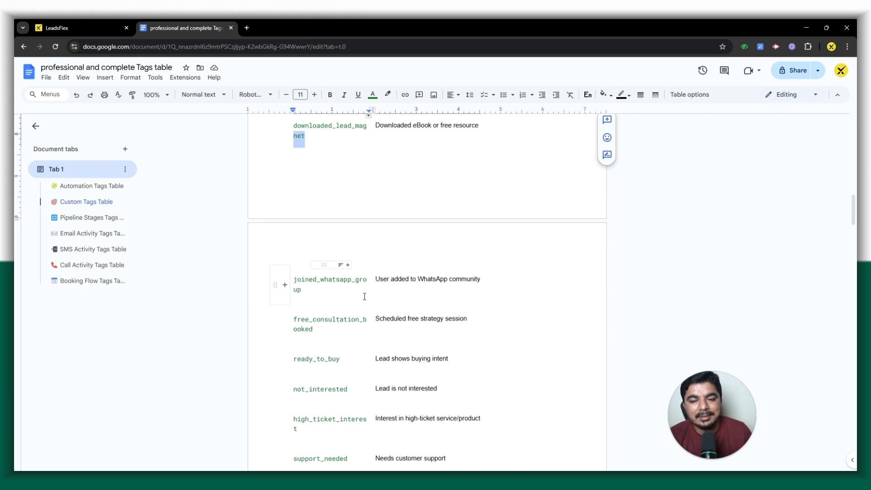
click(332, 281)
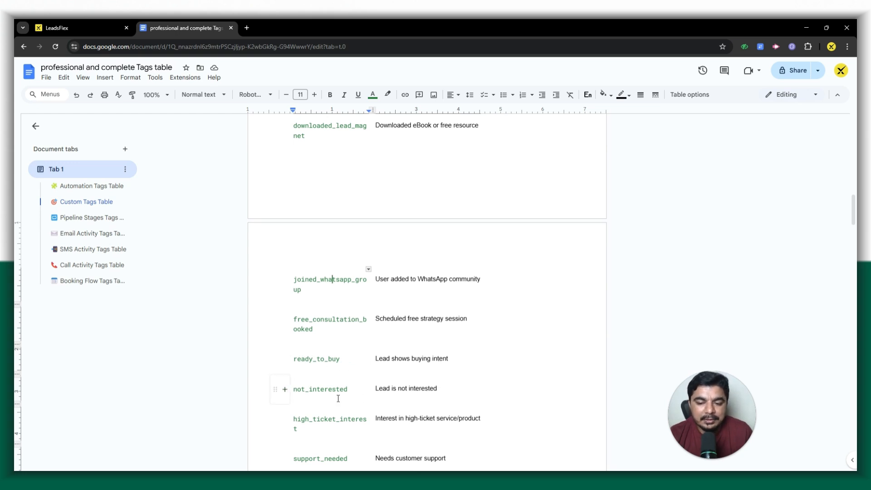
scroll(338, 399, down, 3)
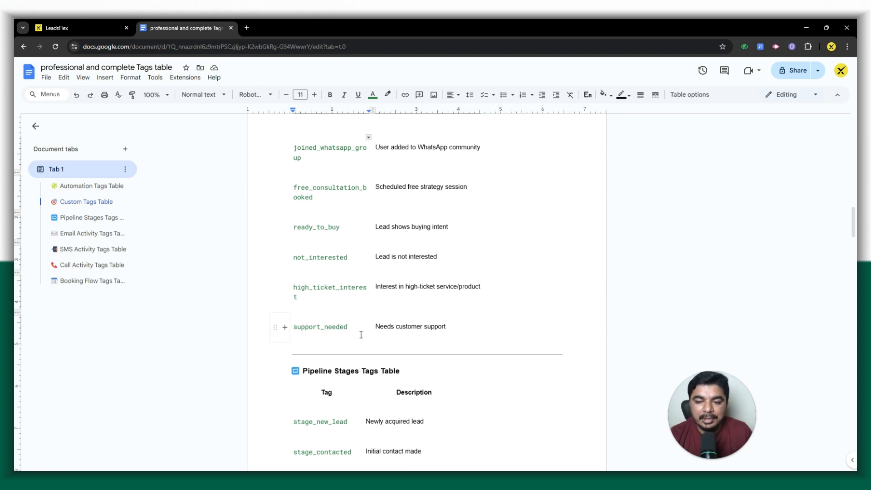
Skim the Pipeline Stages, Email, SMS, Call and Booking Flow tag tables, and return to the beginning of the document.
scroll(439, 336, down, 2)
scroll(439, 337, down, 1)
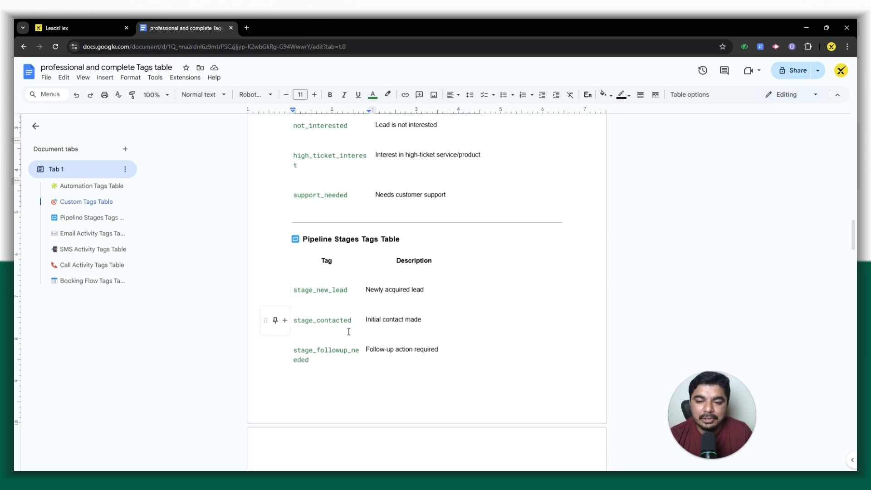
scroll(349, 338, down, 18)
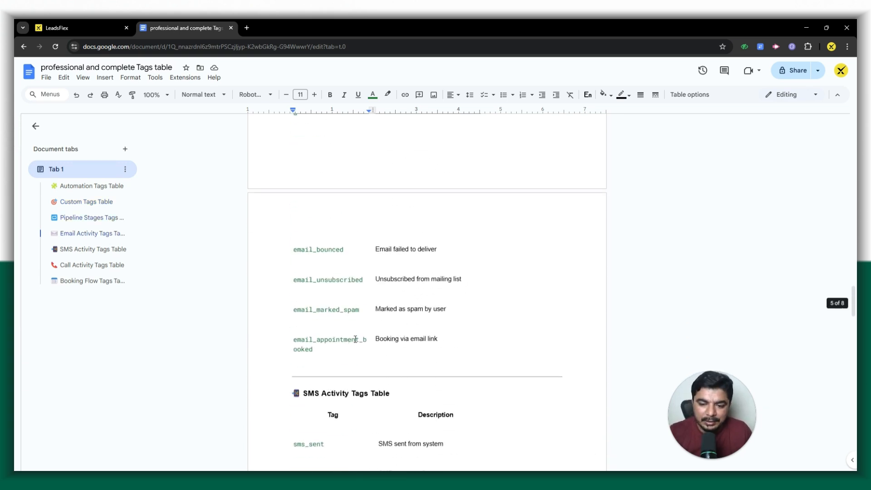
scroll(356, 341, down, 20)
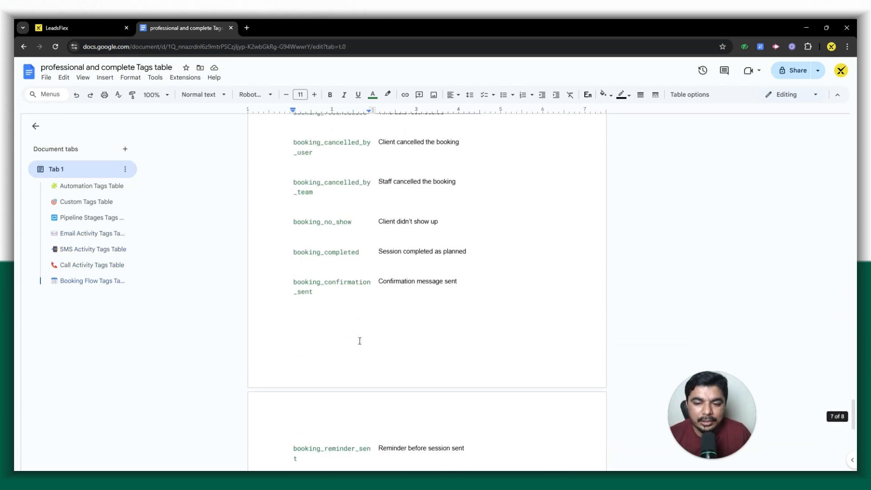
scroll(361, 341, up, 20)
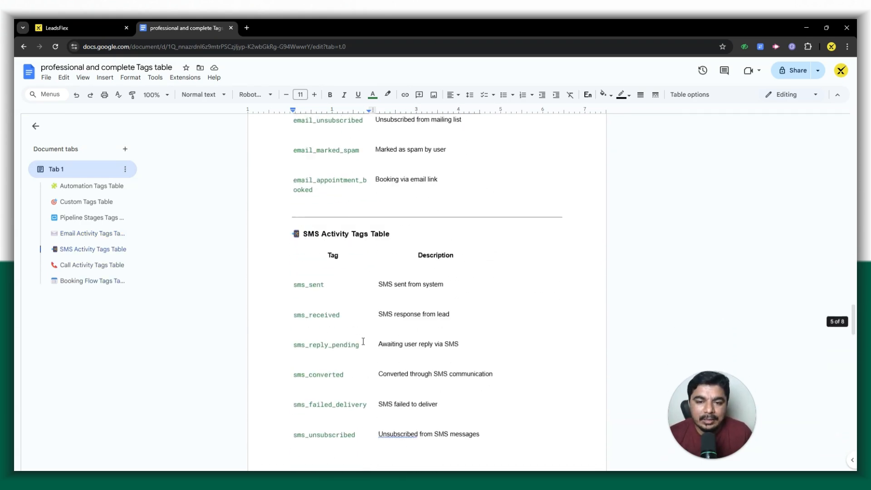
scroll(363, 341, up, 5)
scroll(365, 341, up, 20)
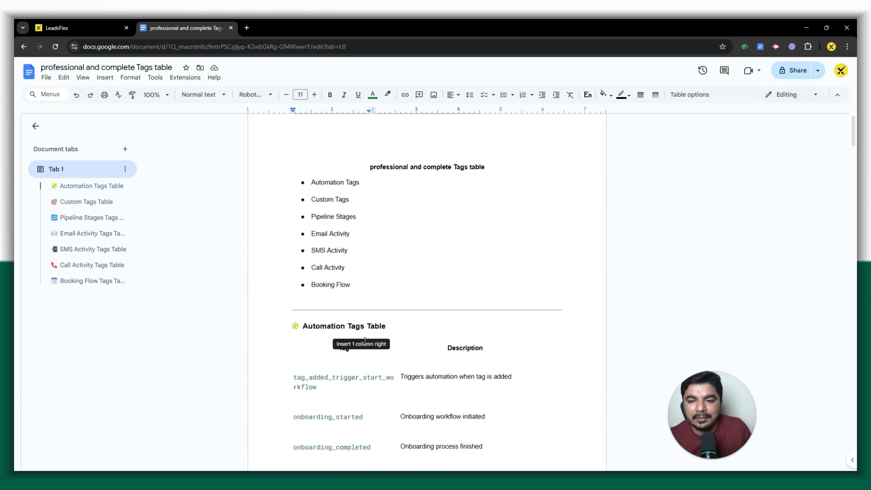
Return to the Automation Tags Table and highlight the description of the tag_added_trigger_start_workflow tag.
scroll(364, 343, down, 4)
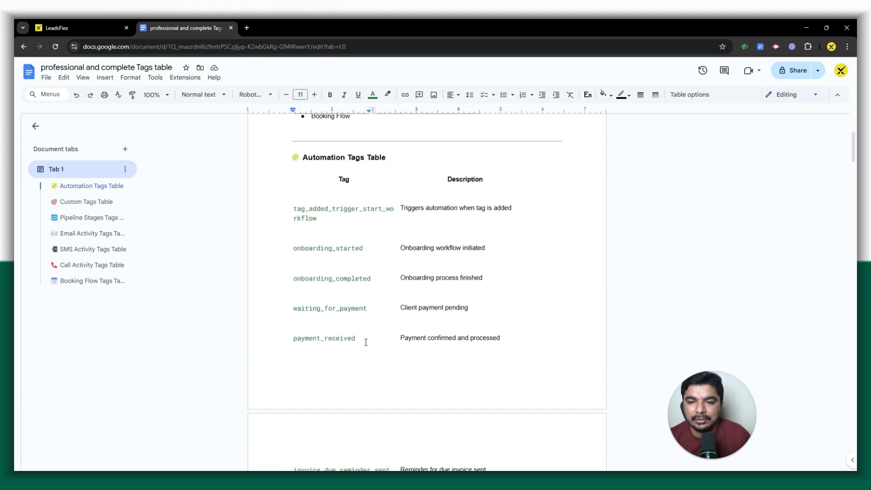
double_click(326, 159)
drag(401, 208, 517, 201)
key(ctrl+c)
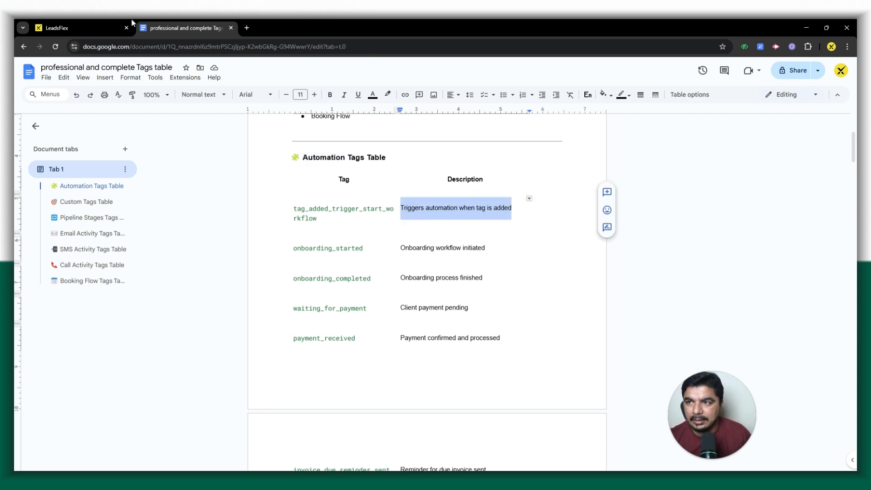
Switch to the LeadsFlex tag settings and try to create a tag named "Triggers automation when tag is added".
click(119, 28)
click(810, 103)
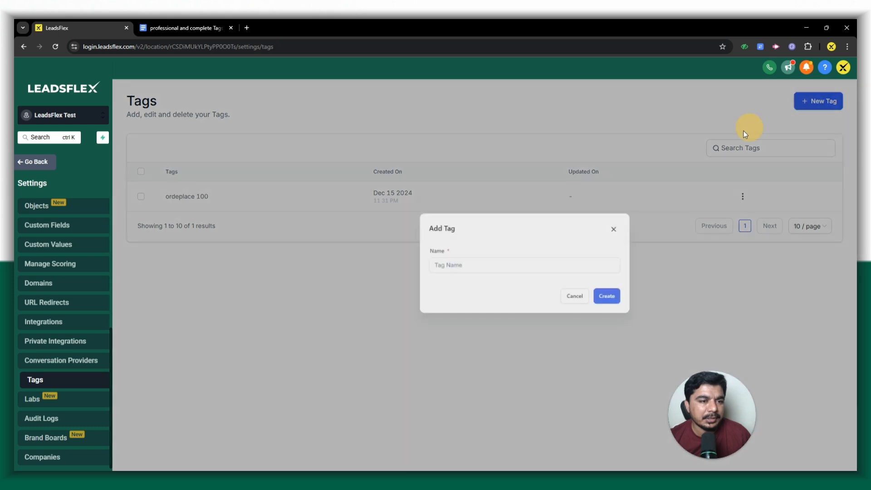
click(418, 296)
key(ctrl+v)
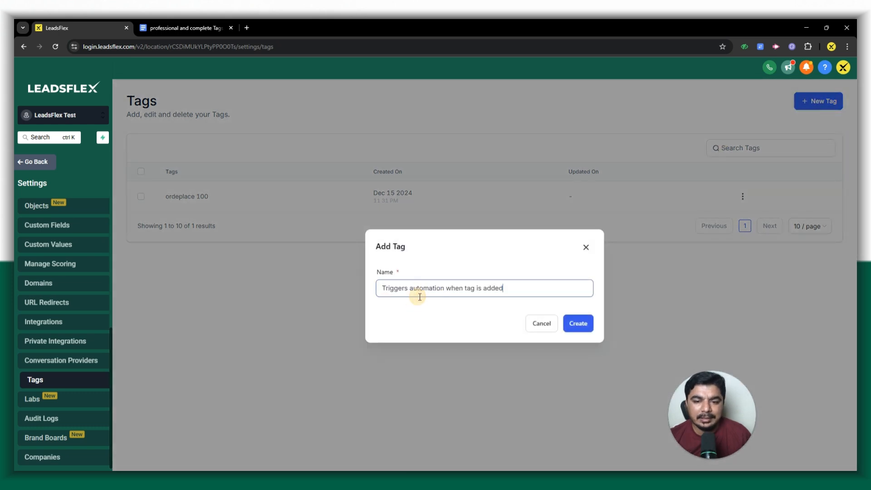
click(573, 325)
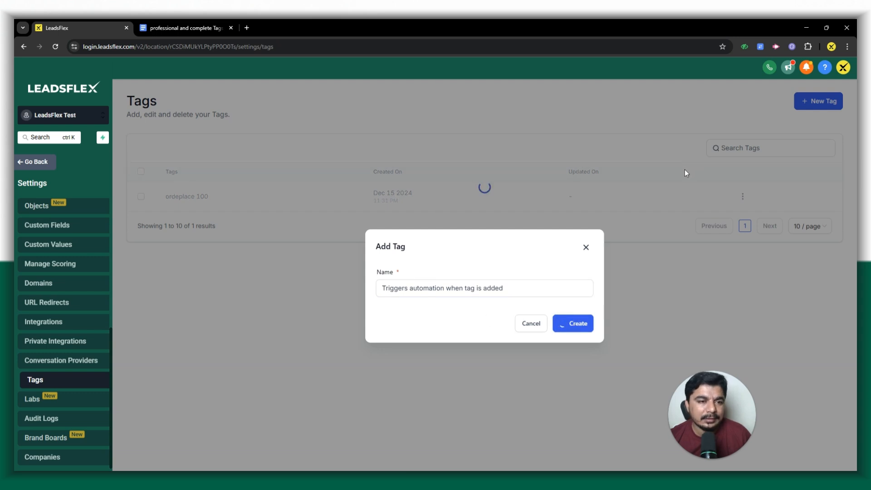
Copy the tag name tag_added_trigger_start_workflow from the Google Docs table and try to create that tag in LeadsFlex.
click(183, 23)
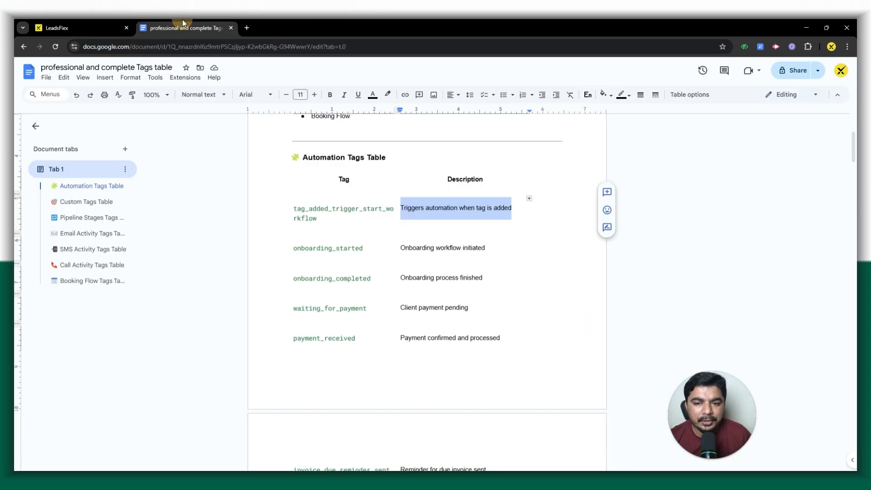
drag(327, 220, 292, 208)
key(ctrl+c)
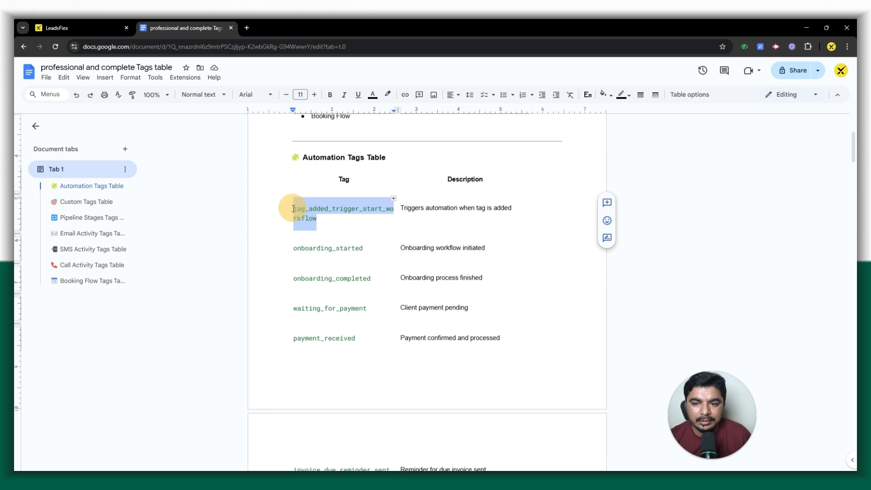
click(79, 27)
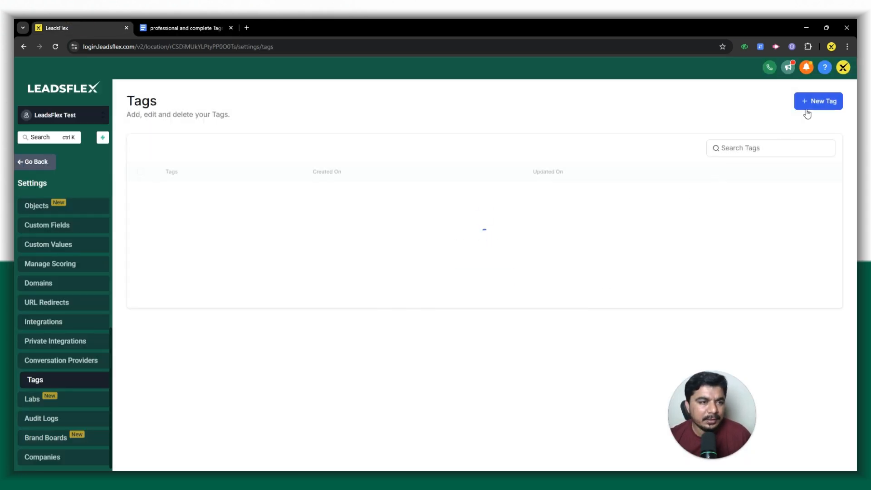
click(817, 104)
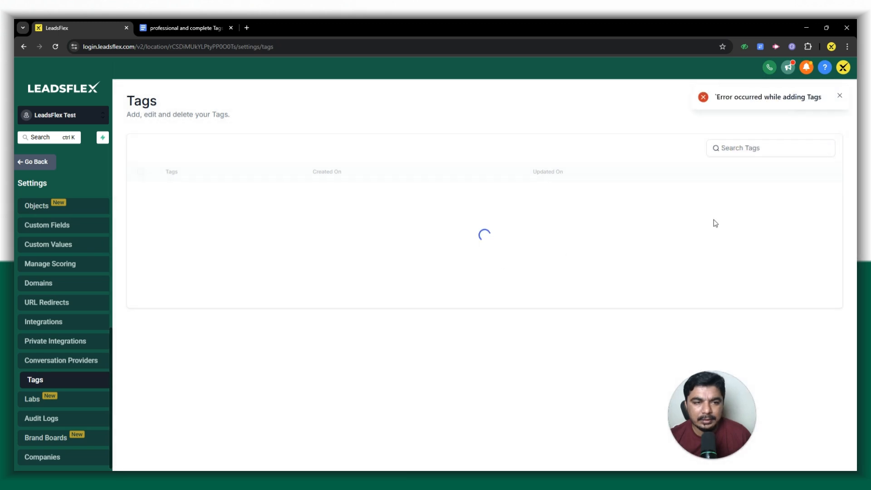
click(822, 107)
click(482, 281)
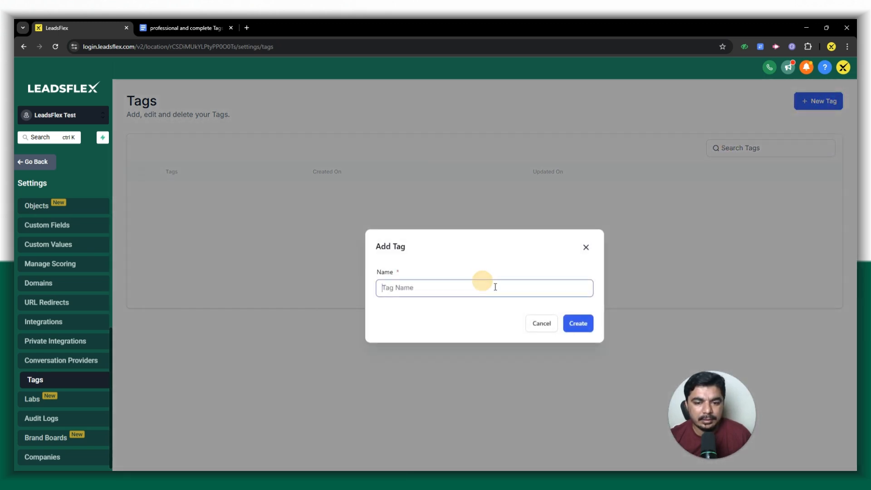
key(ctrl+v)
click(575, 324)
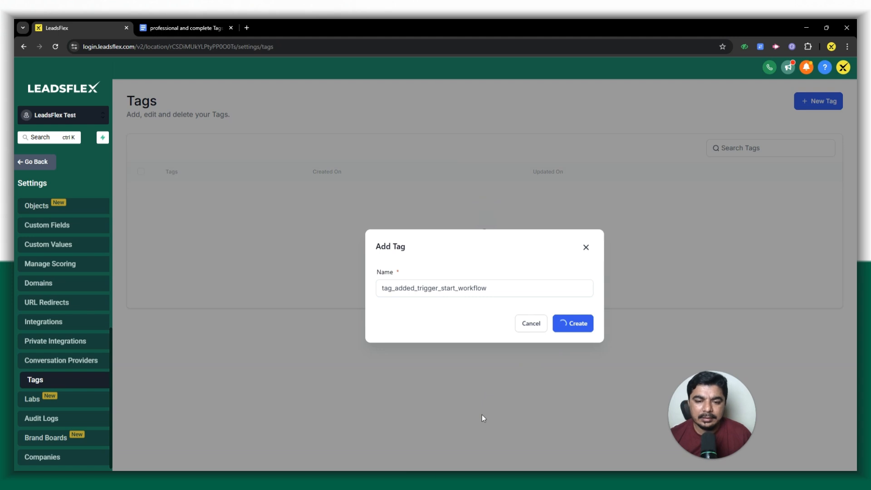
Copy onboarding_started from the Automation Tags Table in Google Docs and create a tag with that name in LeadsFlex.
click(197, 20)
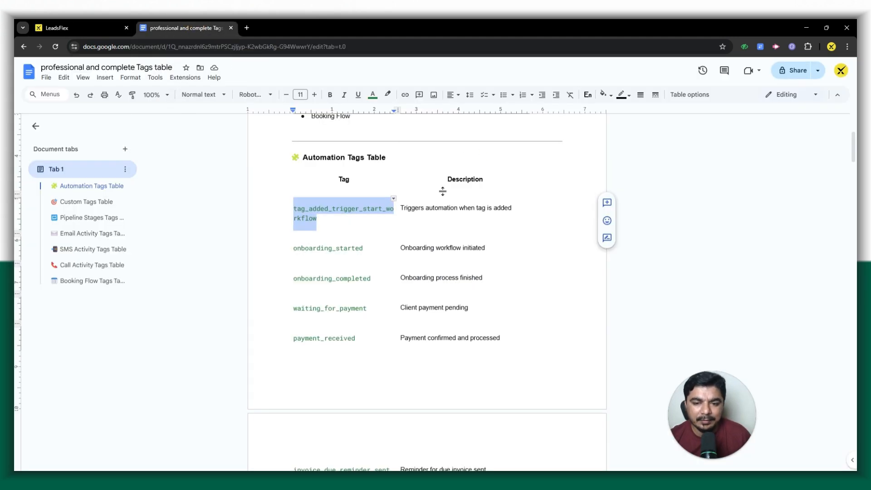
drag(366, 248, 287, 249)
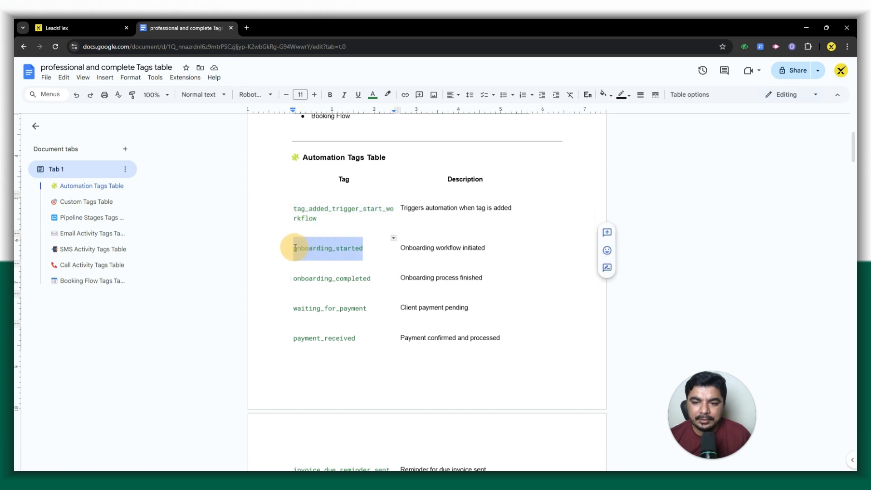
click(109, 27)
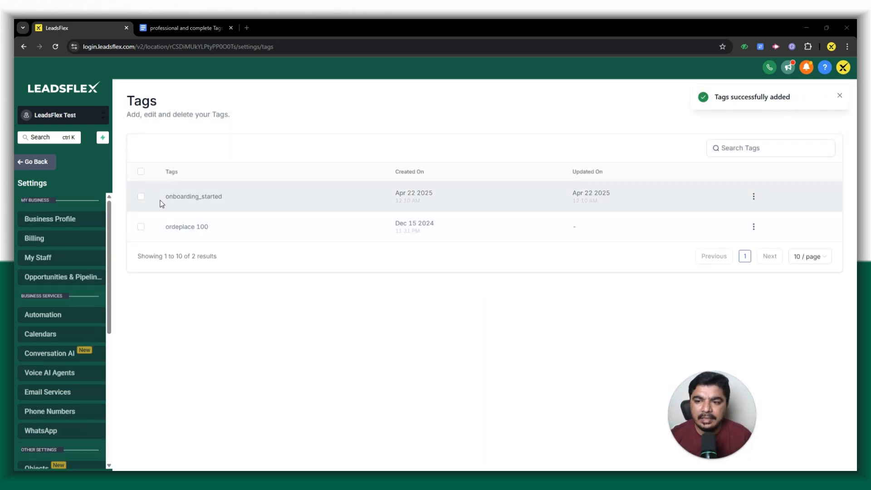
Copy tag_added_trigger_start_workflow from the Google Docs table again and add it as a new tag in LeadsFlex.
click(156, 27)
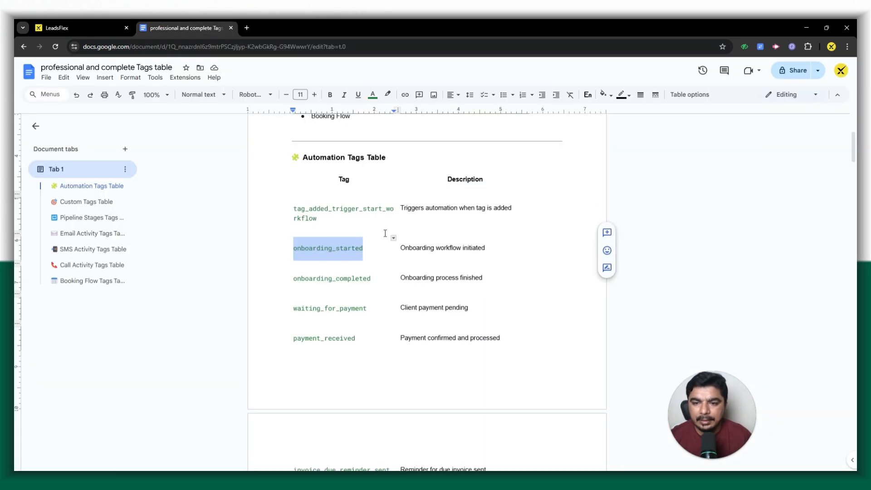
drag(321, 220, 291, 210)
key(ctrl+c)
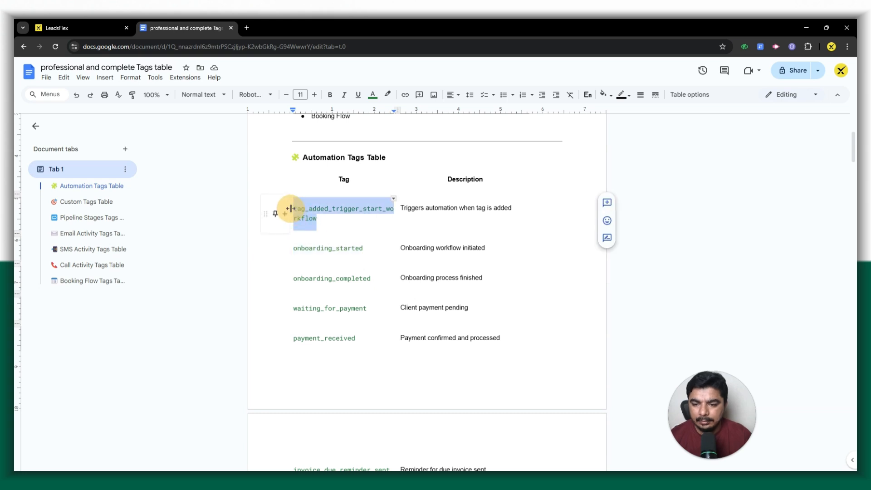
click(90, 26)
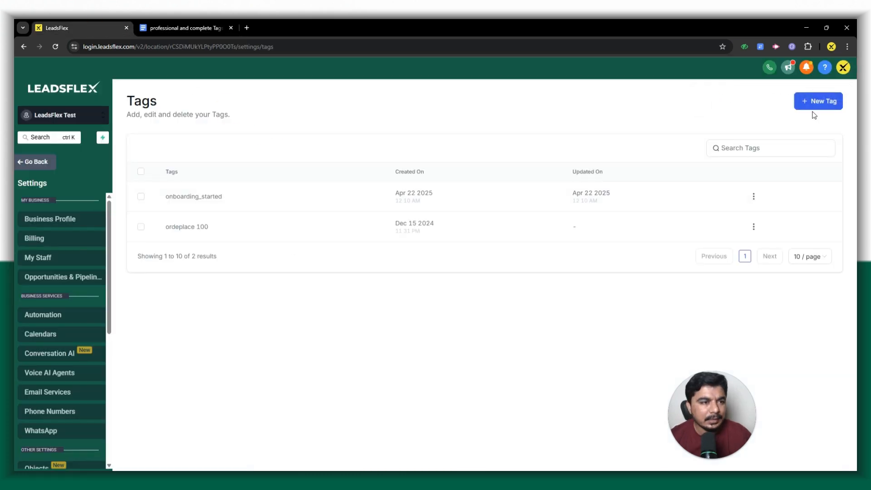
click(813, 104)
click(434, 288)
key(ctrl+v)
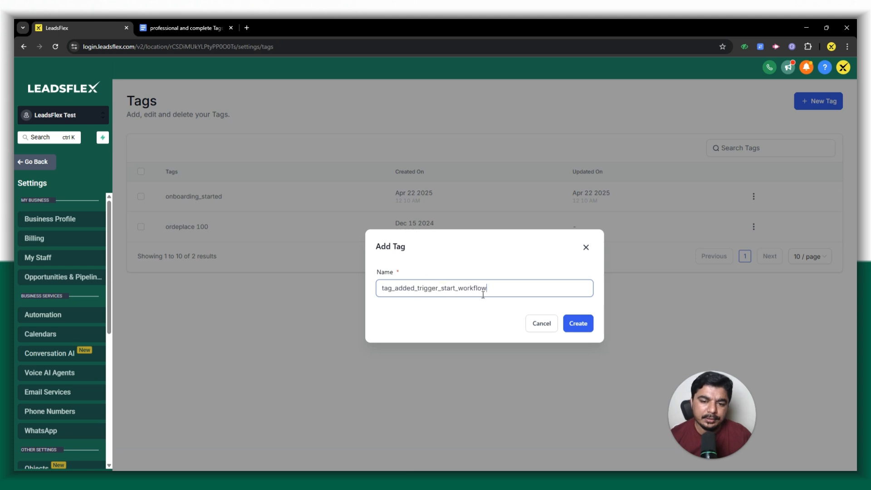
click(585, 328)
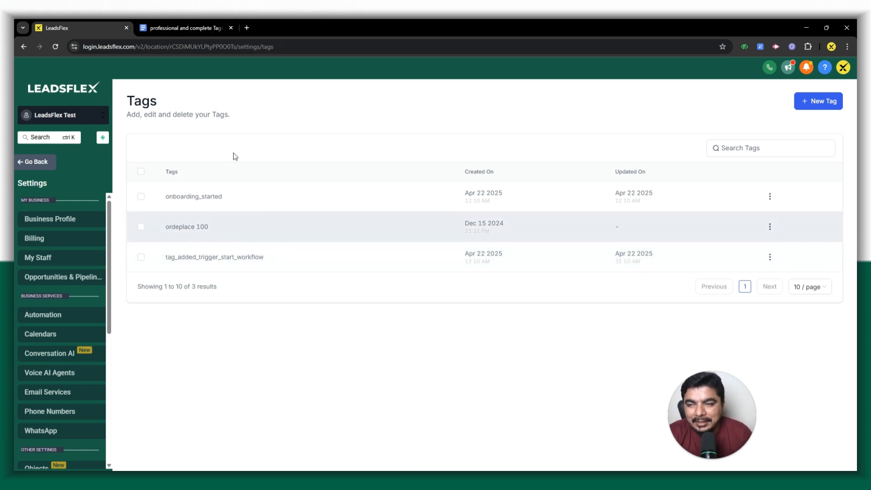
Skim the Google Docs tag tables from Custom Tags through Booking Flow, and return to the LeadsFlex tag list.
click(165, 21)
scroll(370, 279, down, 20)
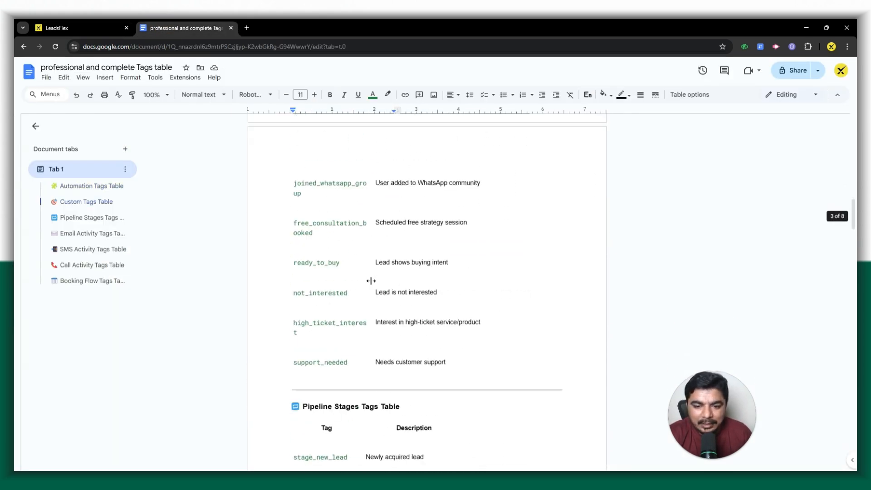
scroll(372, 282, down, 10)
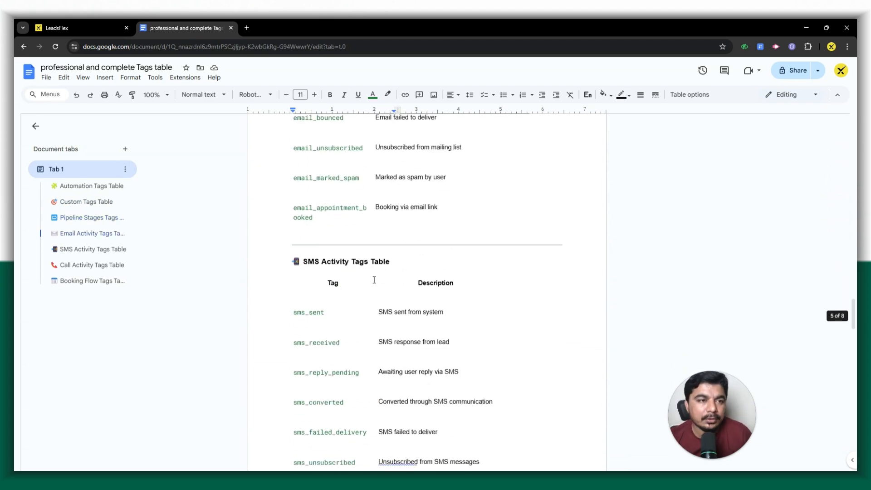
scroll(374, 277, down, 15)
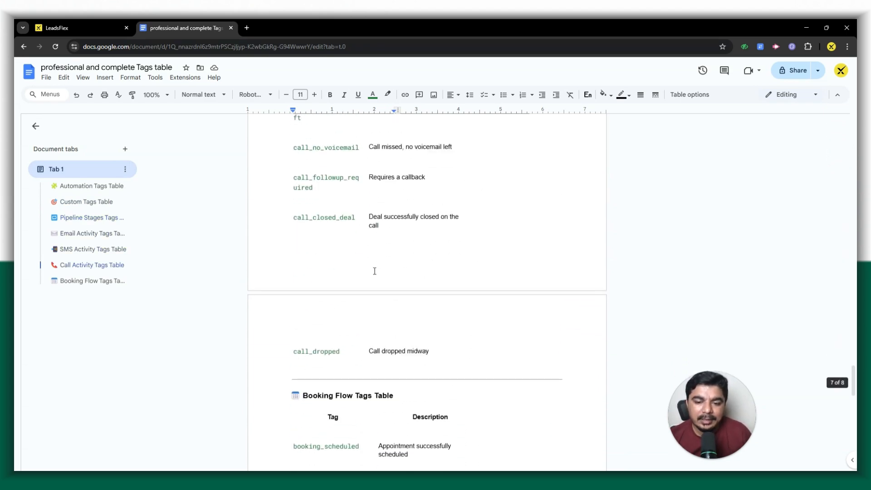
scroll(375, 271, down, 8)
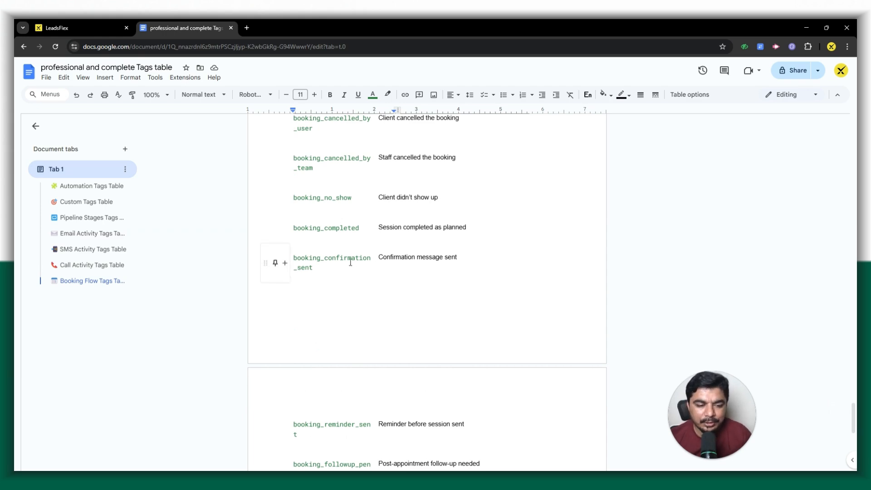
scroll(350, 263, down, 5)
scroll(351, 263, up, 18)
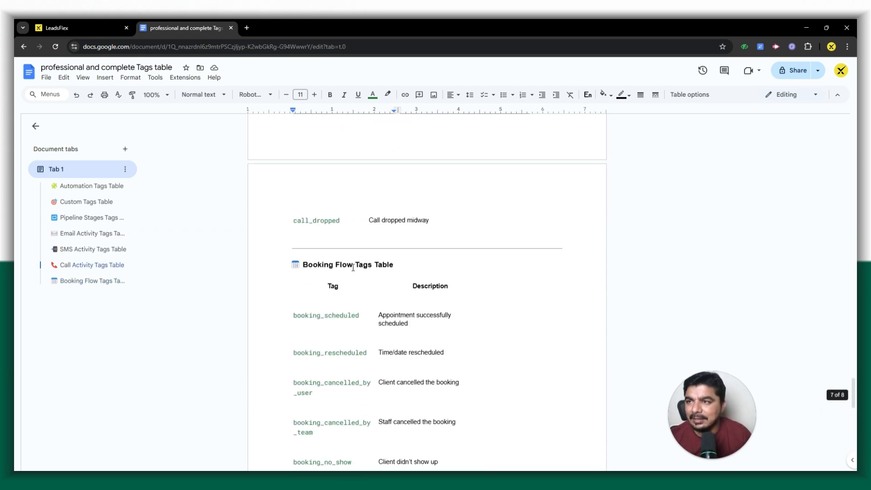
scroll(350, 262, up, 10)
click(102, 22)
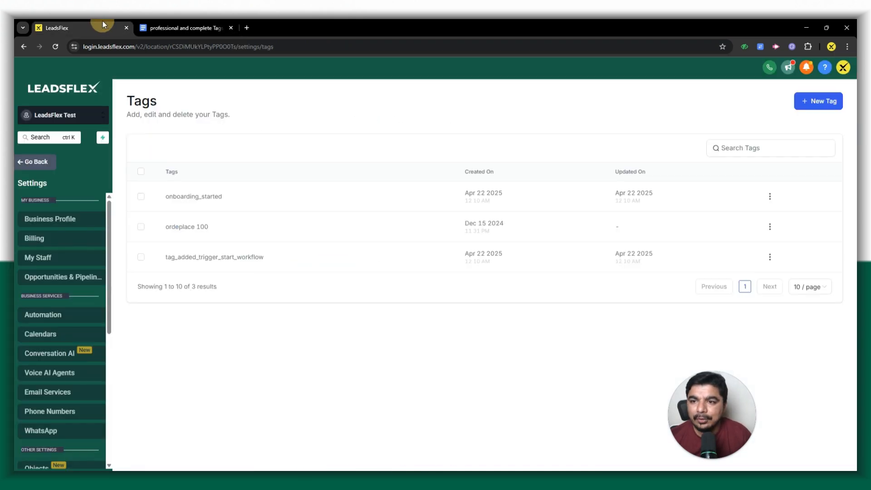
Open leadsflex.com in a new browser tab and look over its homepage, from the services grid back to the consultation call offer.
click(247, 28)
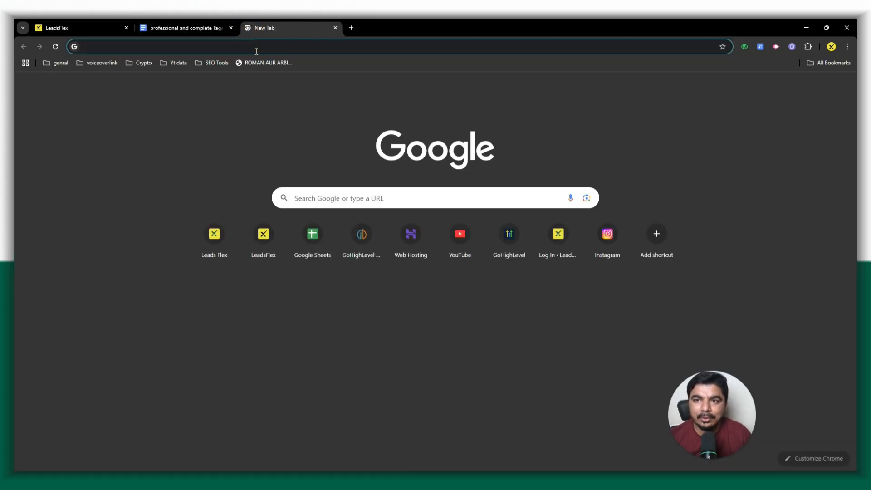
click(255, 51)
text(lead)
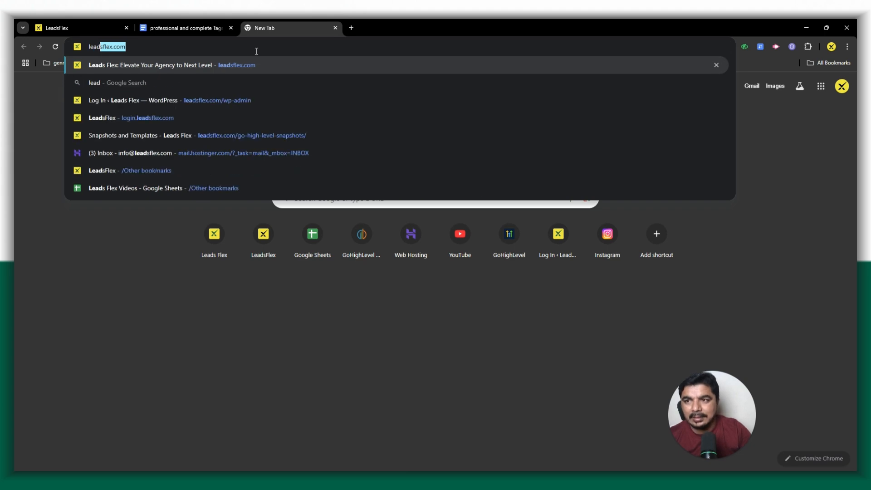
key(Return)
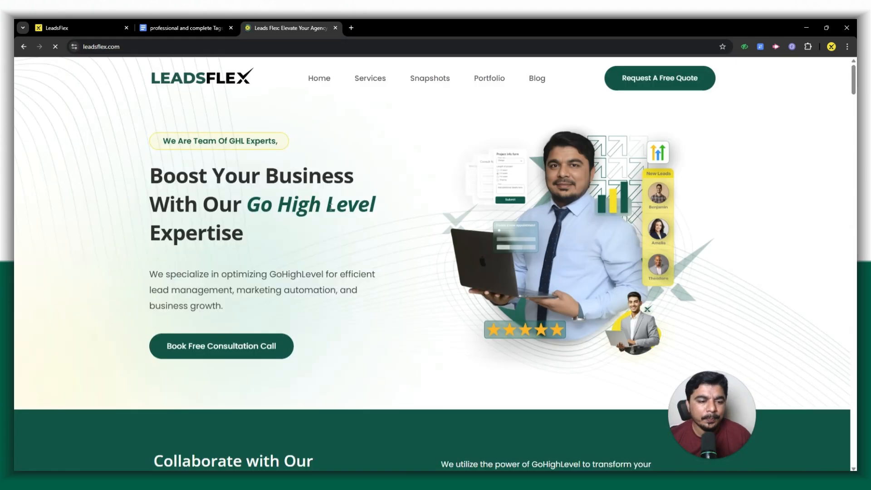
scroll(272, 338, down, 20)
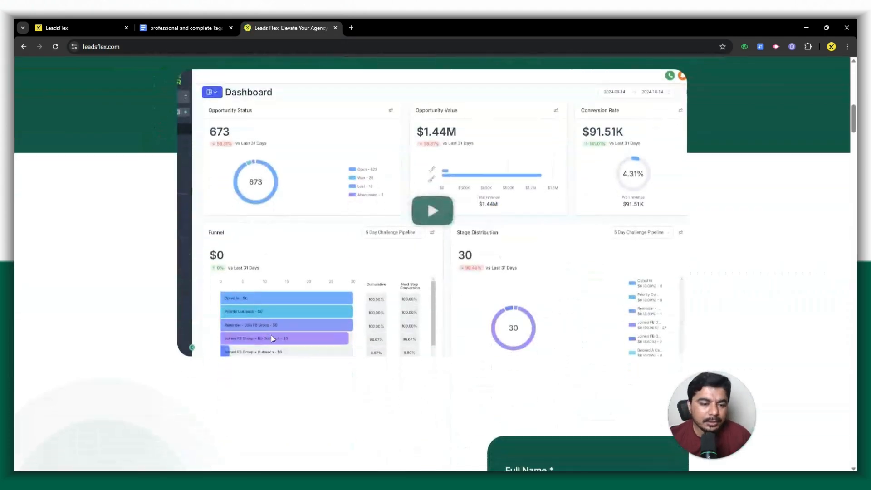
scroll(272, 341, down, 15)
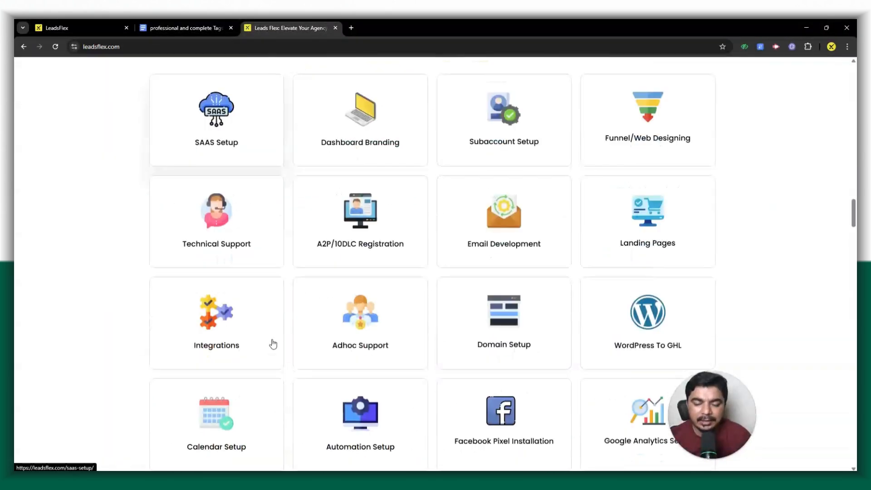
scroll(544, 299, down, 5)
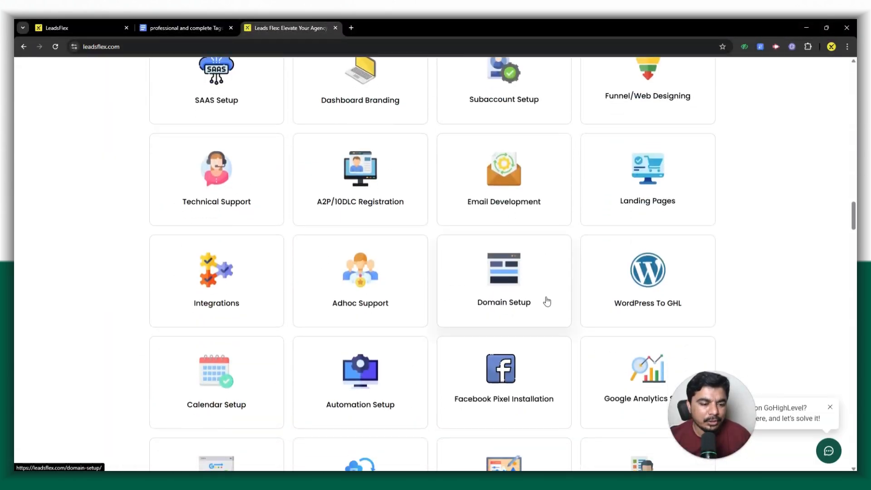
scroll(415, 330, up, 7)
scroll(415, 330, up, 20)
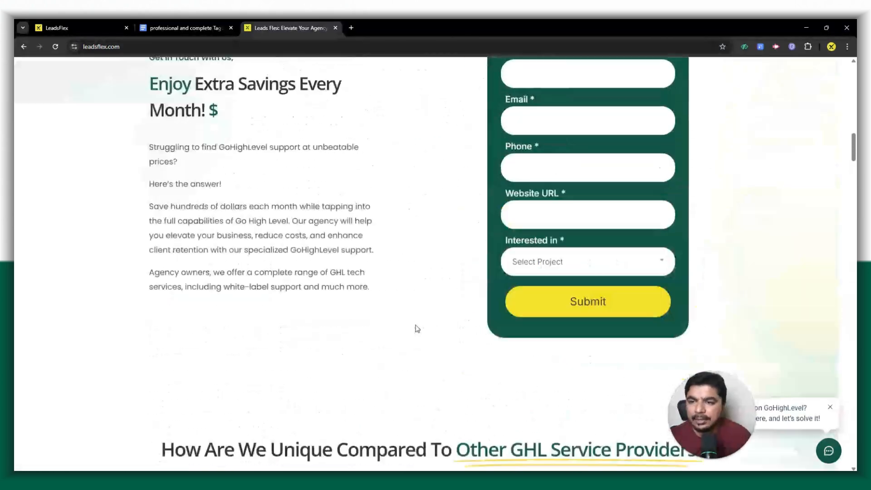
scroll(248, 219, up, 10)
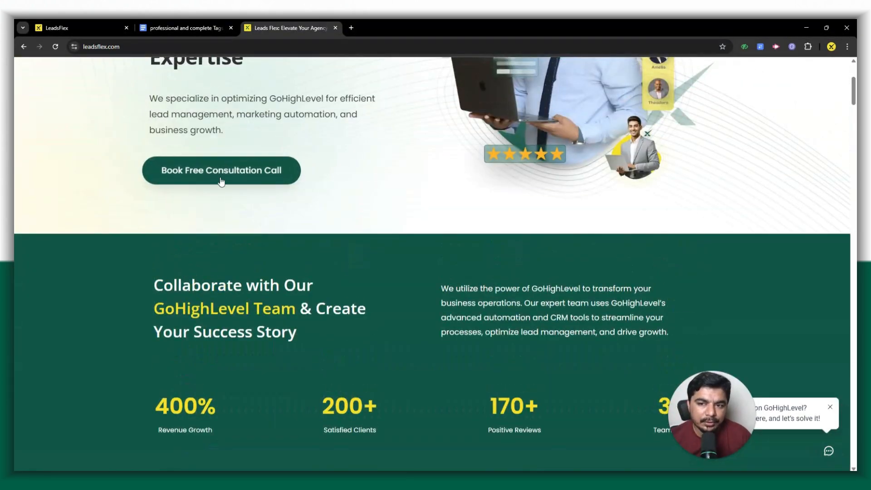